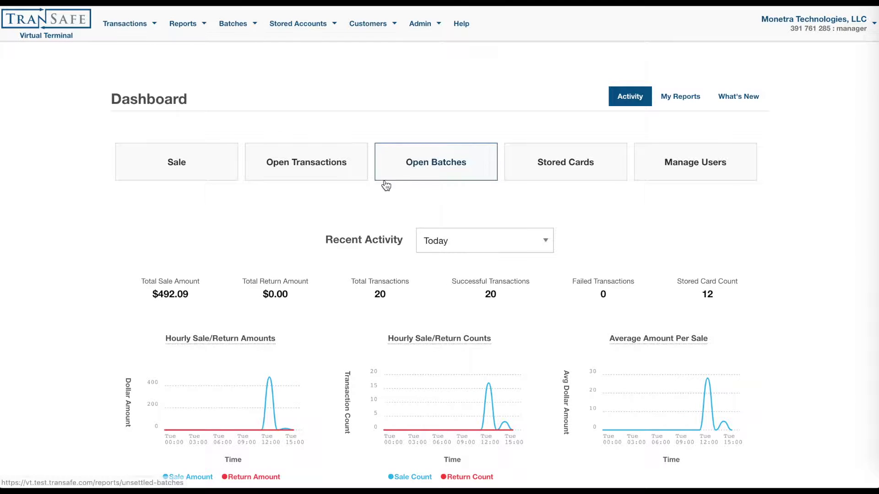
- Start a sale transaction with a total amount of 9.00 and set the payment information to manually entered card details
click(126, 29)
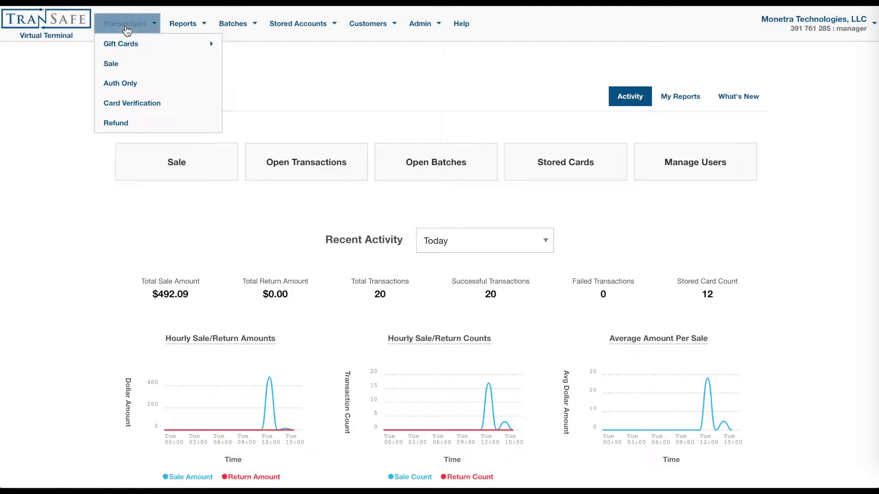
click(123, 67)
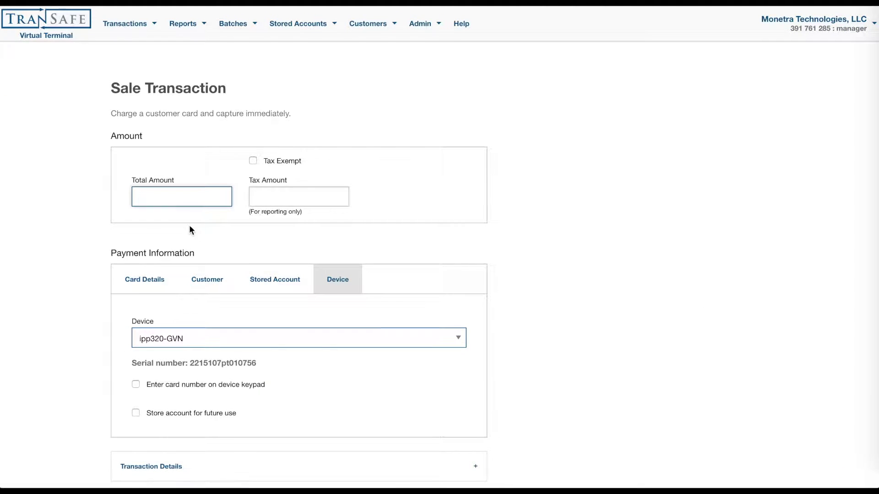
text(9.00)
click(150, 281)
scroll(87, 317, down, 3)
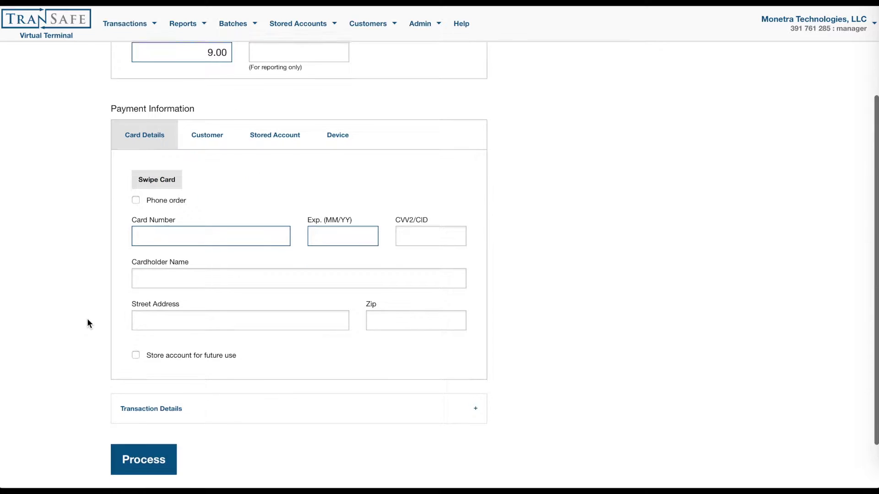
- Enable storing the sale's account for future use and switch the payment method to the card device
click(136, 355)
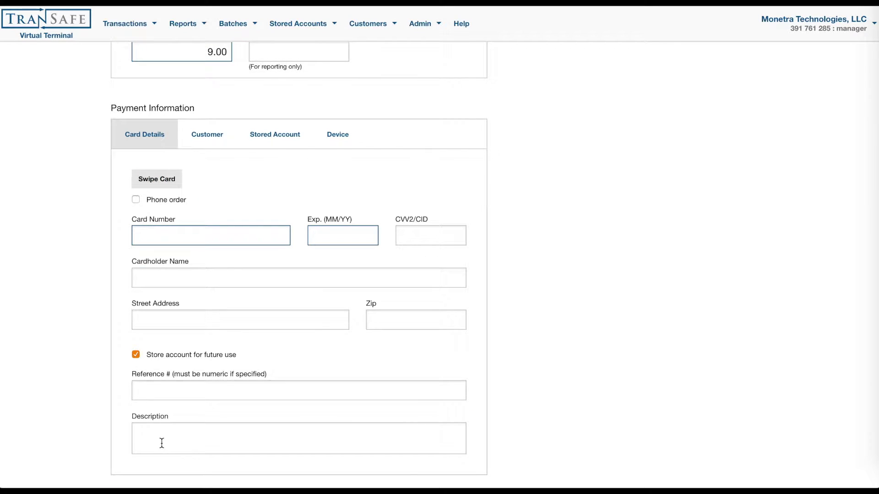
scroll(163, 446, down, 2)
scroll(162, 445, down, 1)
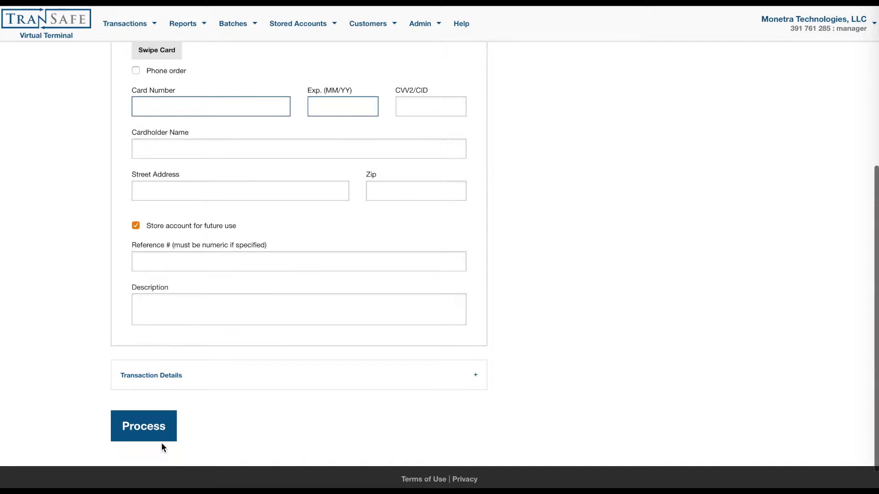
scroll(161, 447, up, 2)
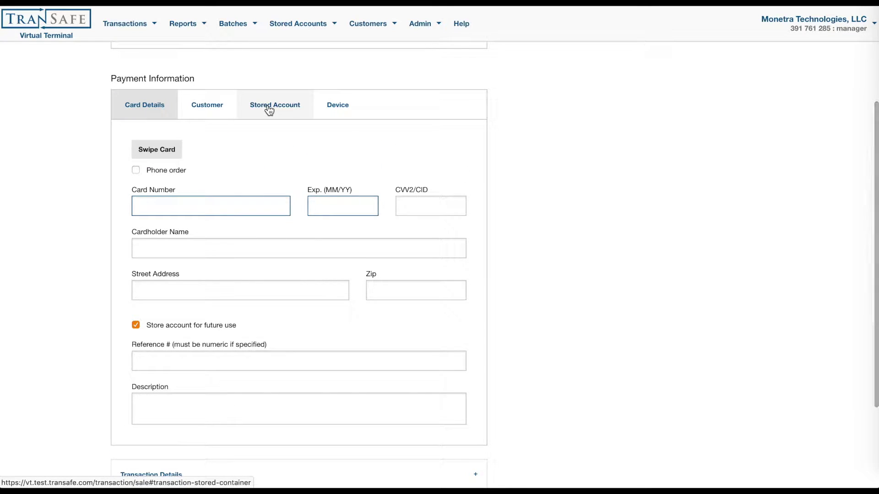
click(341, 111)
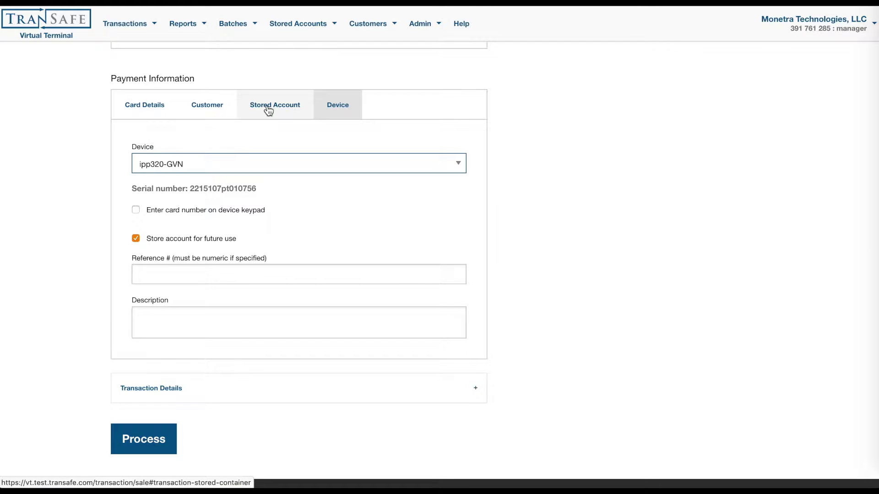
- Open the report of open transactions and choose to store the card from the first 89.23 Visa sale
click(174, 28)
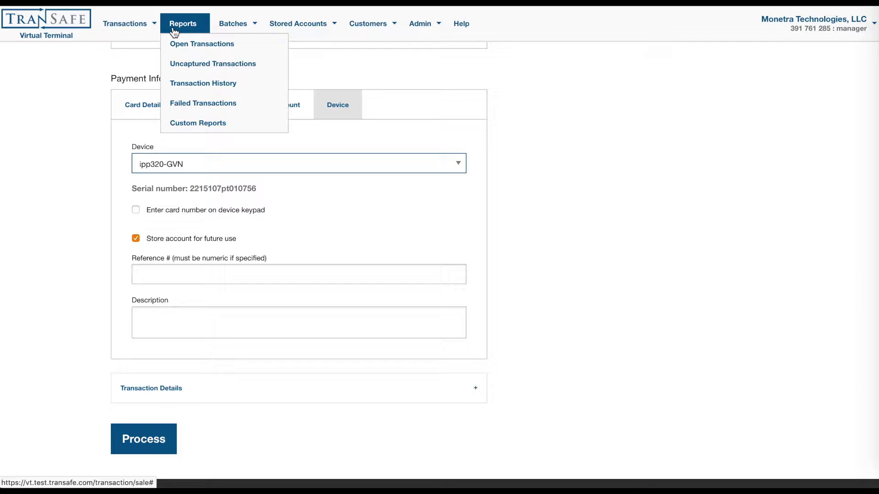
click(175, 44)
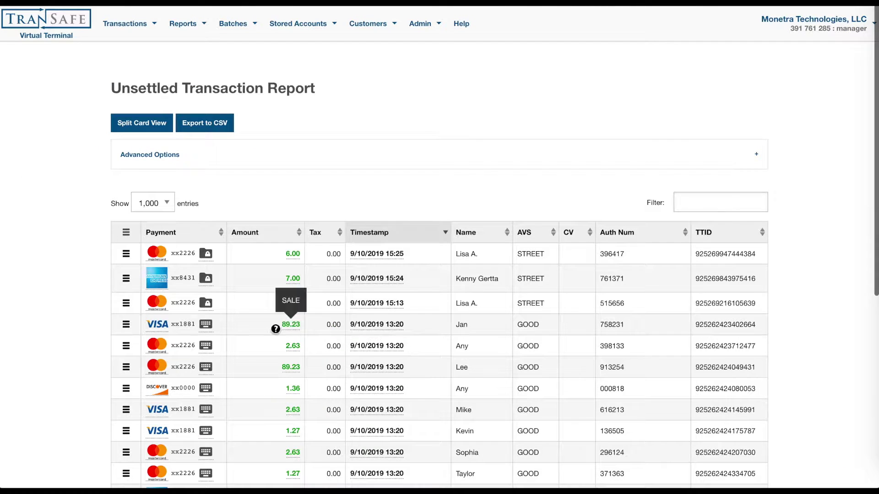
click(196, 21)
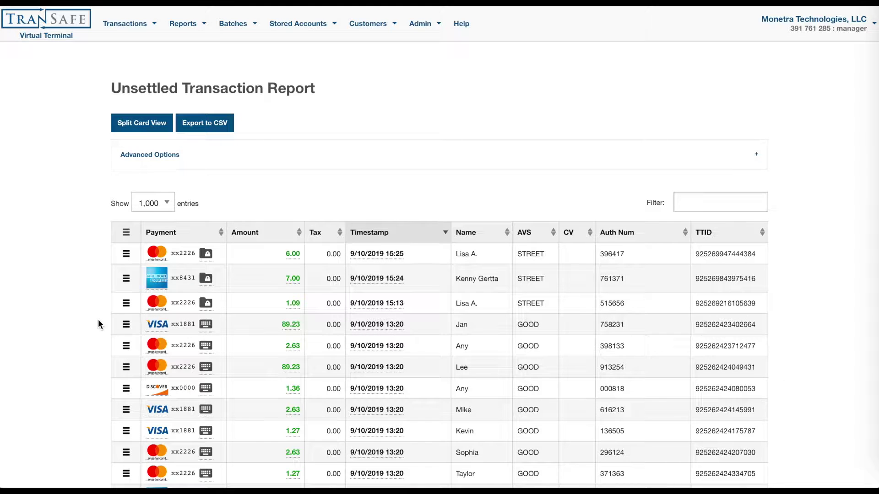
click(126, 326)
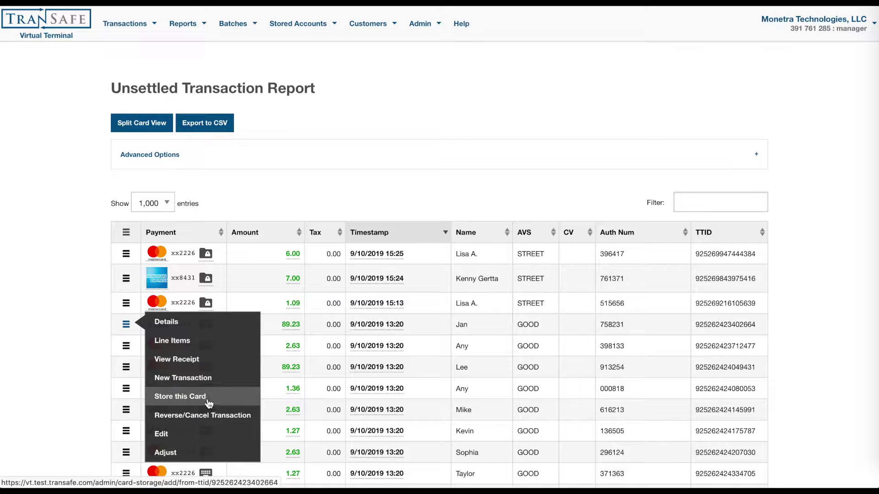
click(182, 397)
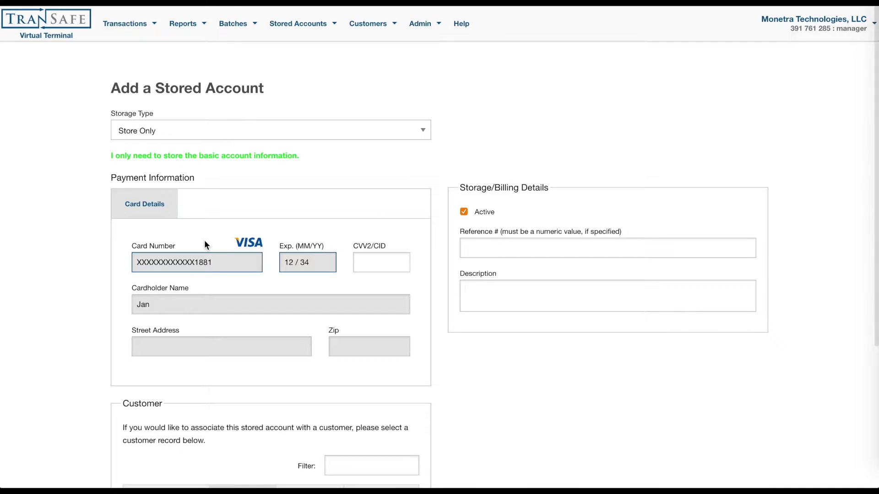
- Keep Store Only as the storage type for the card and review the optional customer association
scroll(204, 240, down, 1)
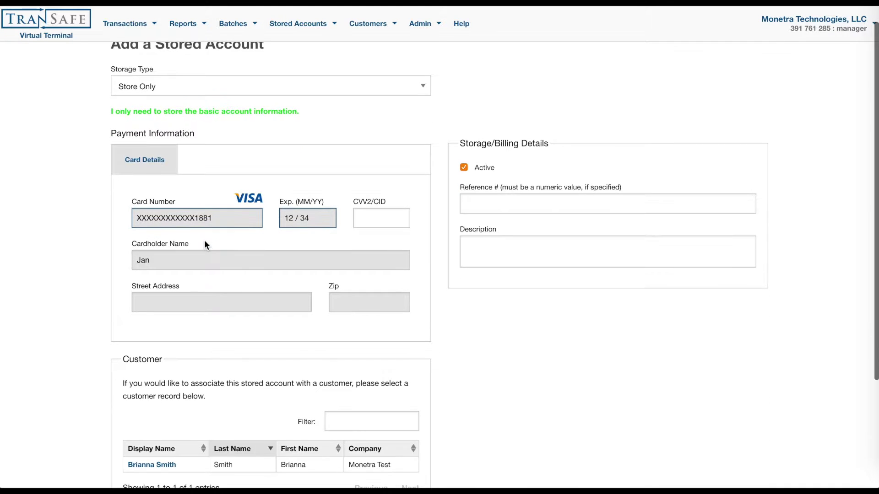
click(232, 83)
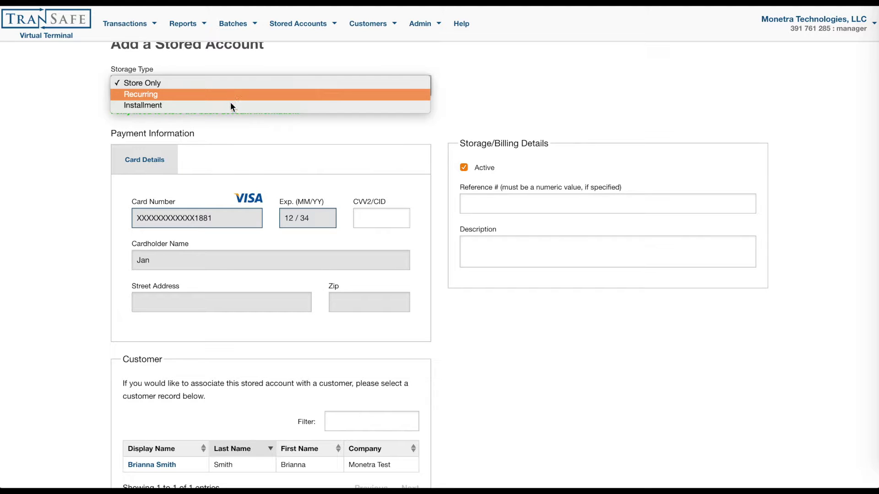
click(232, 84)
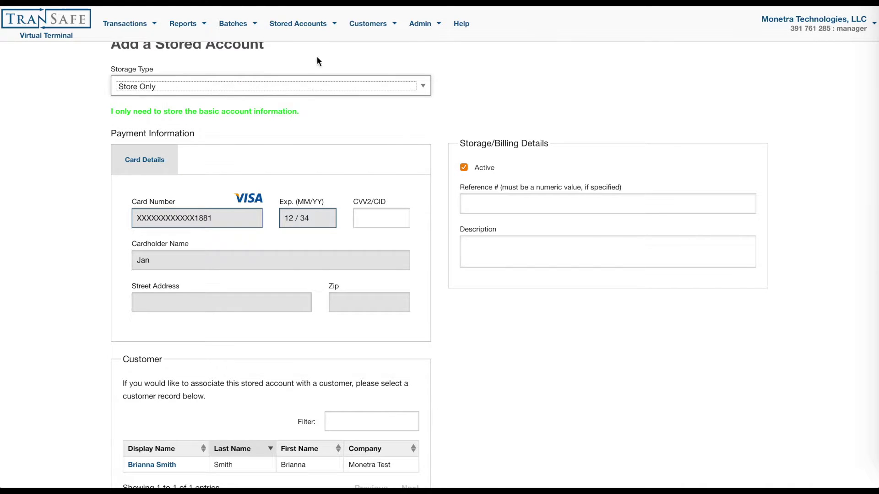
scroll(376, 204, down, 2)
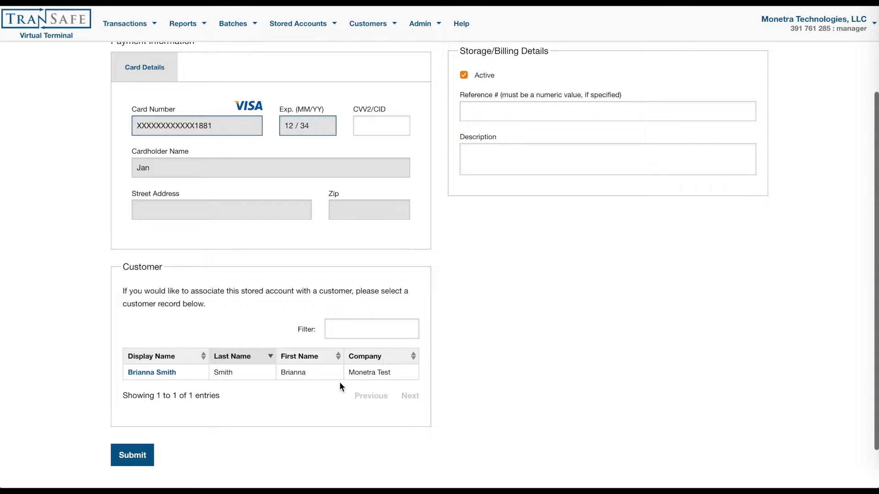
scroll(452, 307, up, 2)
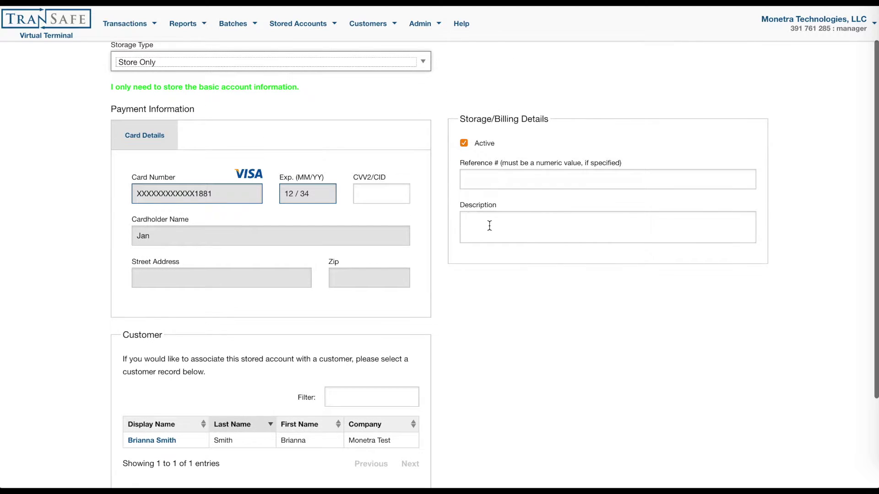
- Enter "testing" as the stored account's description and submit the account
click(500, 179)
click(495, 224)
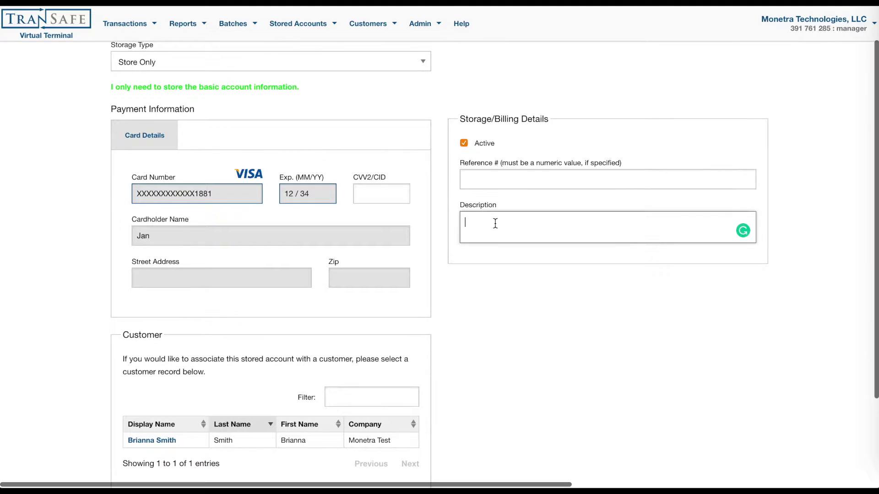
scroll(495, 224, down, 2)
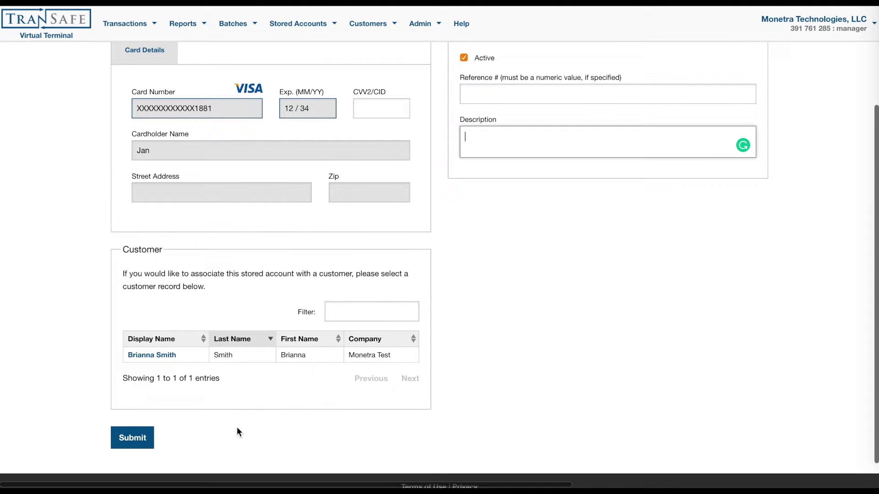
scroll(182, 213, up, 3)
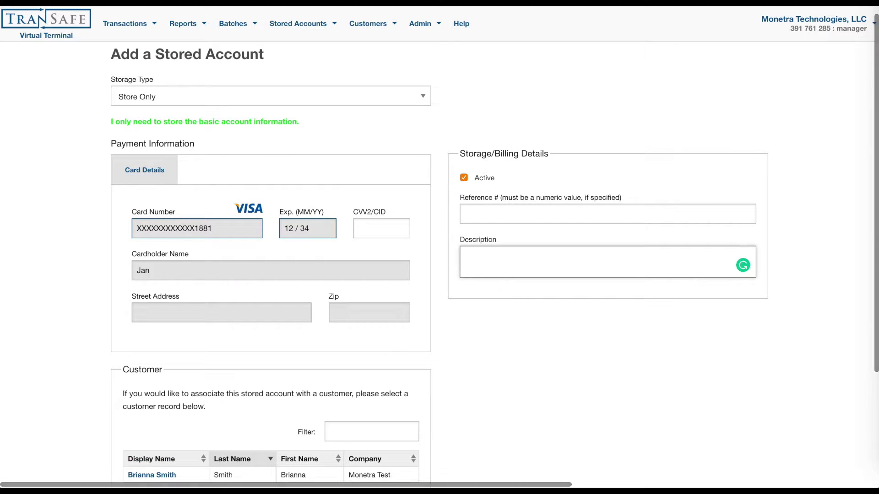
text(testing)
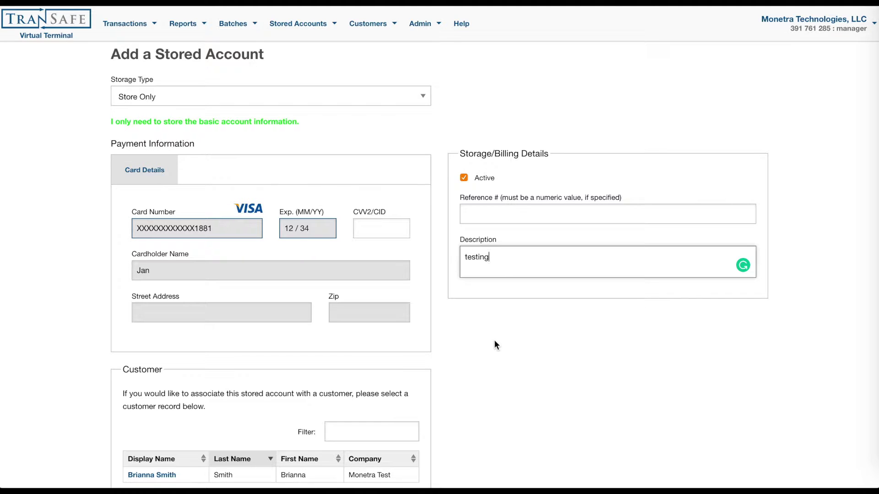
scroll(495, 344, down, 3)
click(131, 407)
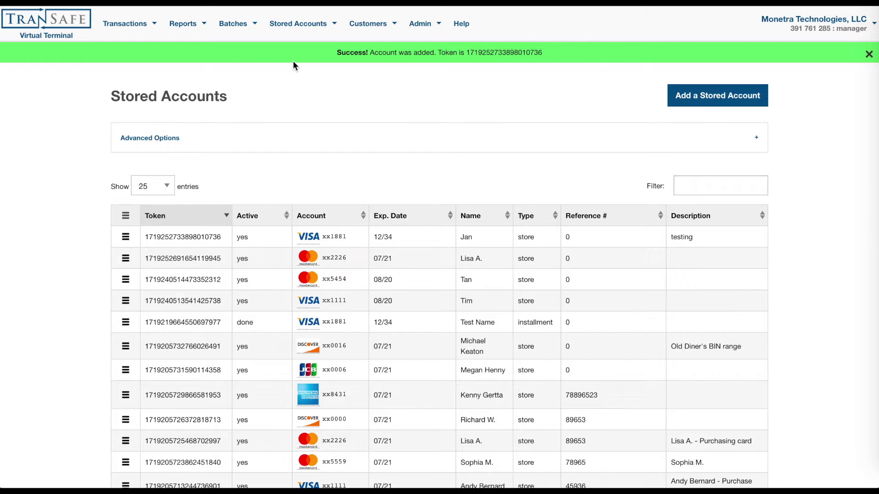
- Start adding another stored account with the Recurring storage type and review the billing frequencies, keeping Daily
click(305, 25)
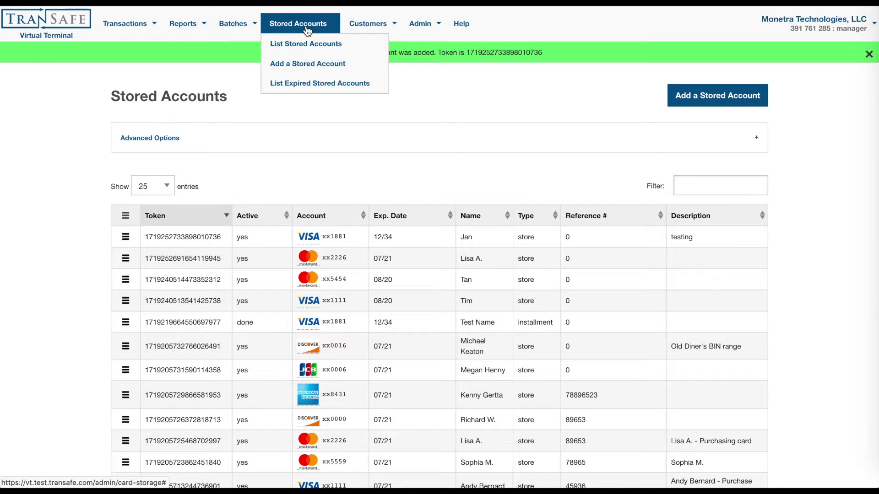
click(309, 63)
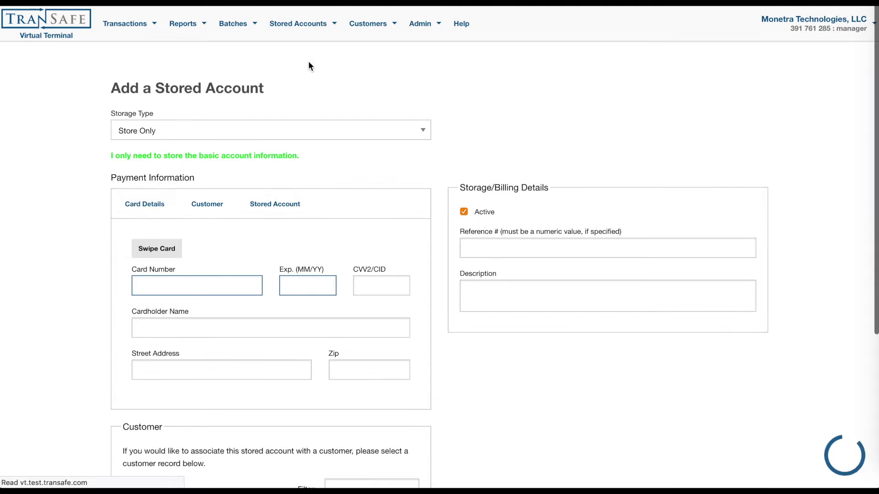
click(390, 137)
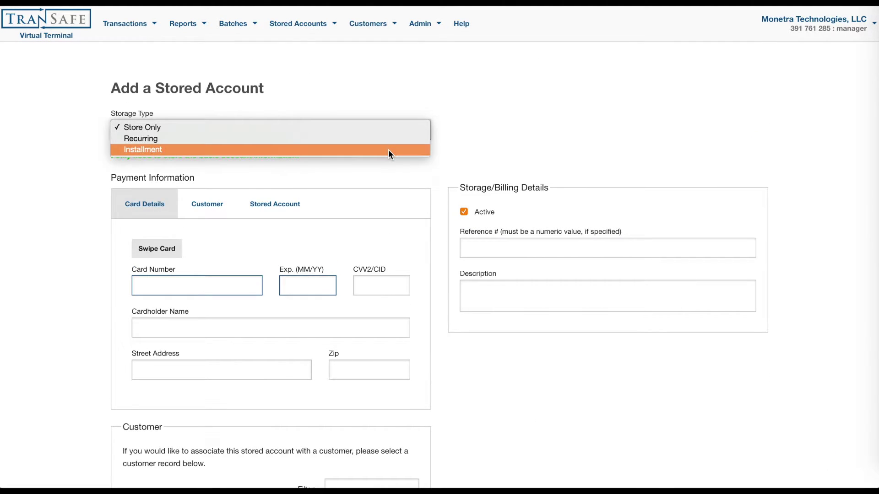
click(388, 138)
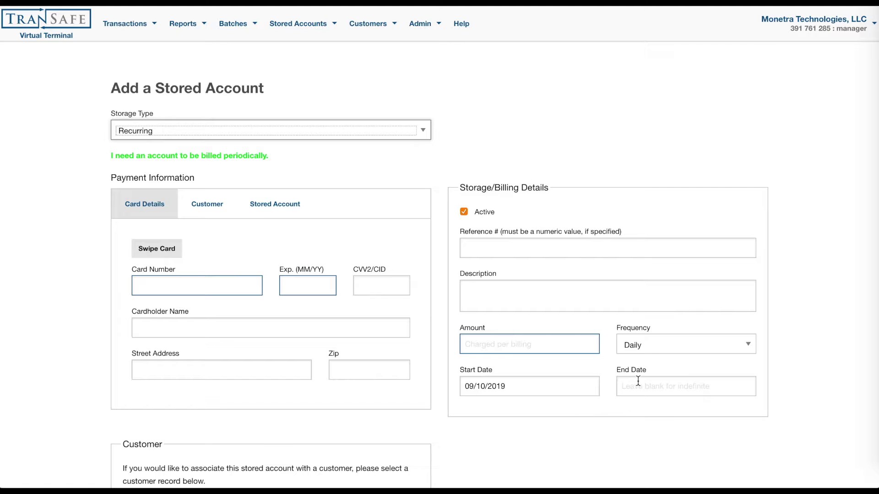
click(647, 345)
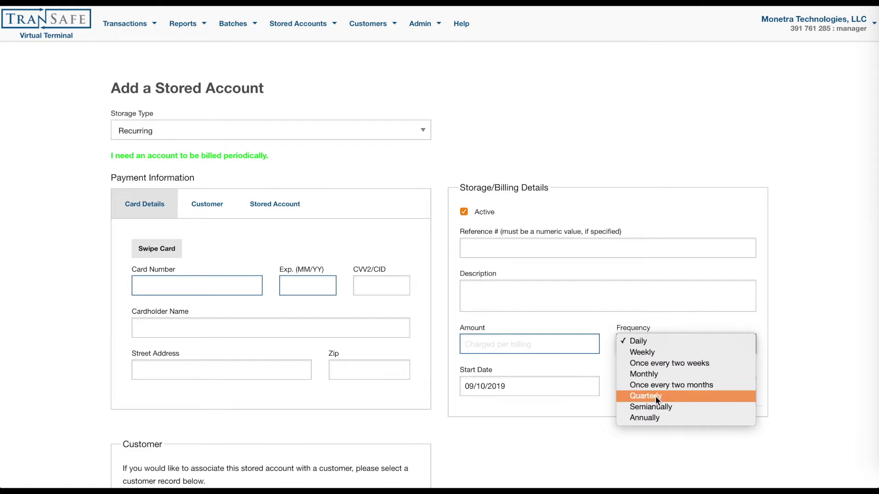
click(573, 347)
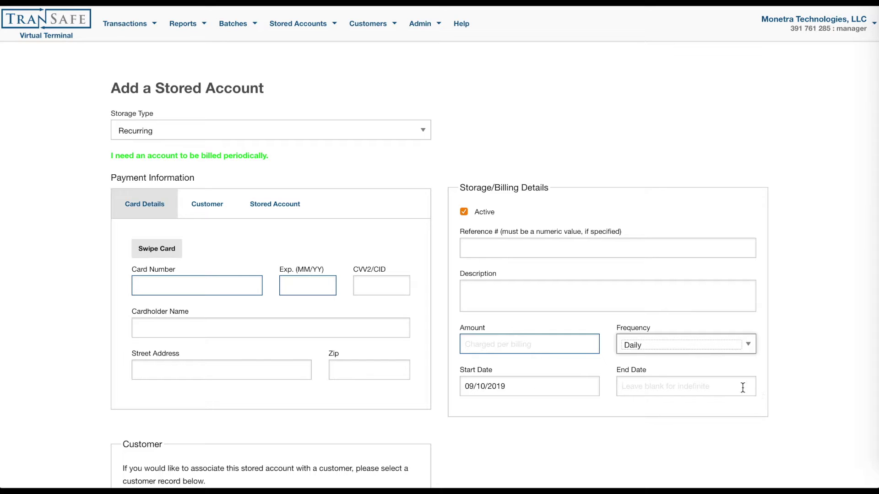
- Set the recurring billing end date to 10/24/2019 and review the remaining account fields
click(727, 387)
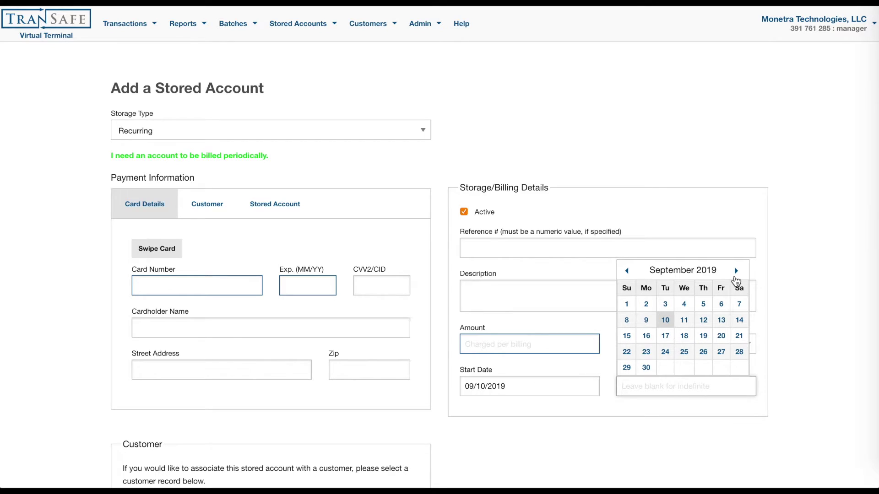
click(736, 270)
click(704, 353)
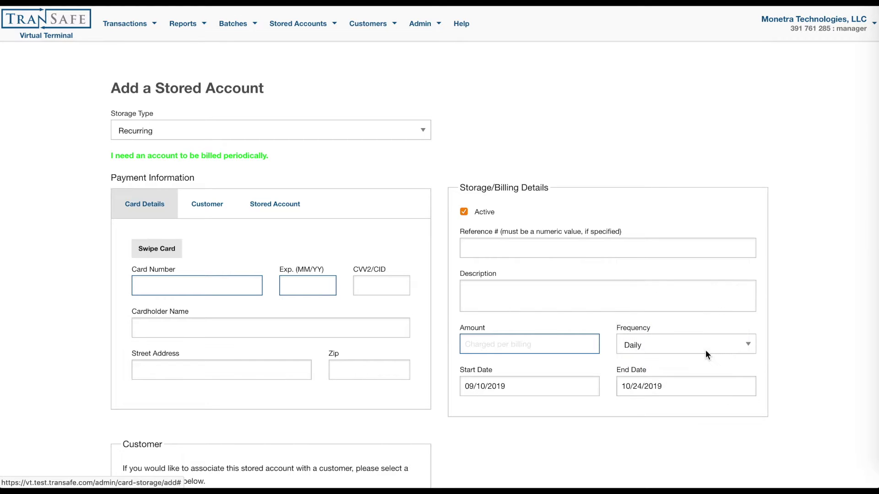
scroll(416, 378, down, 1)
scroll(415, 378, down, 3)
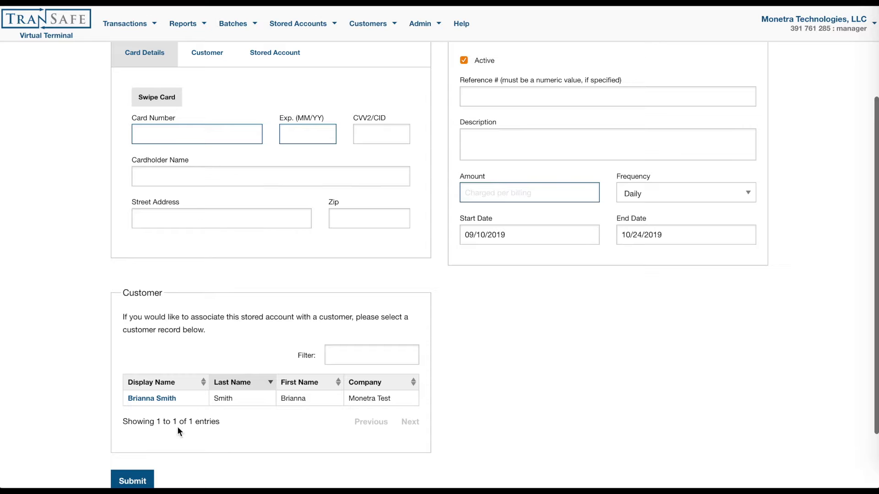
scroll(496, 320, up, 3)
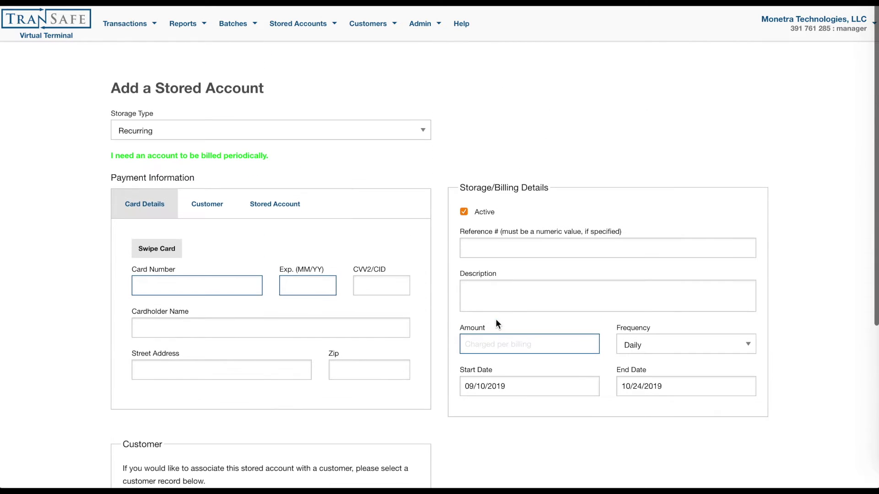
- Change the new stored account's storage type to Installment and enter 500.00 as the total amount
click(309, 135)
click(300, 142)
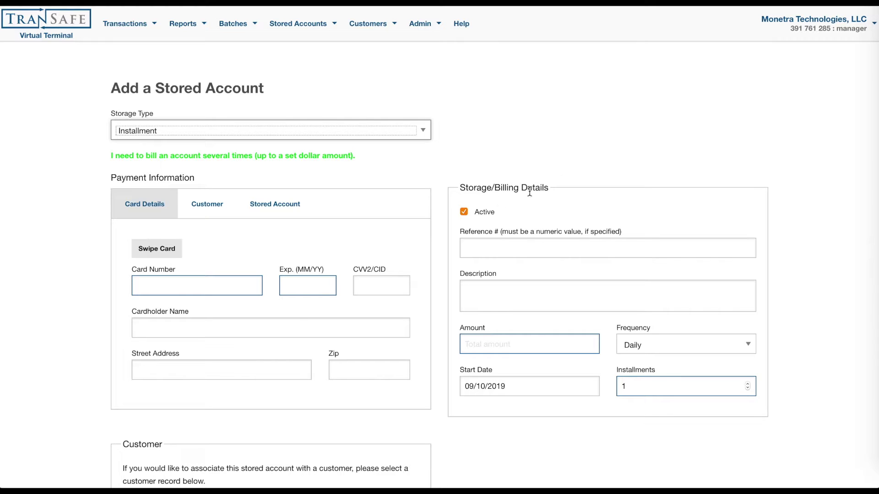
scroll(386, 208, down, 3)
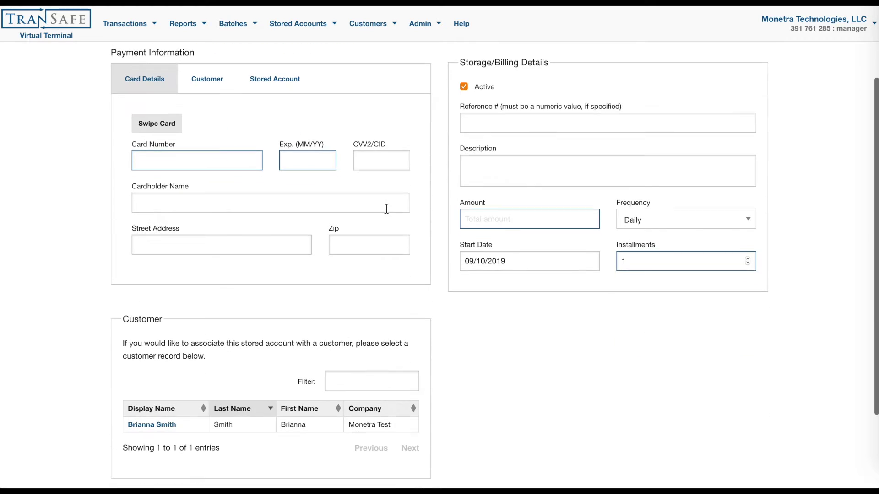
click(536, 223)
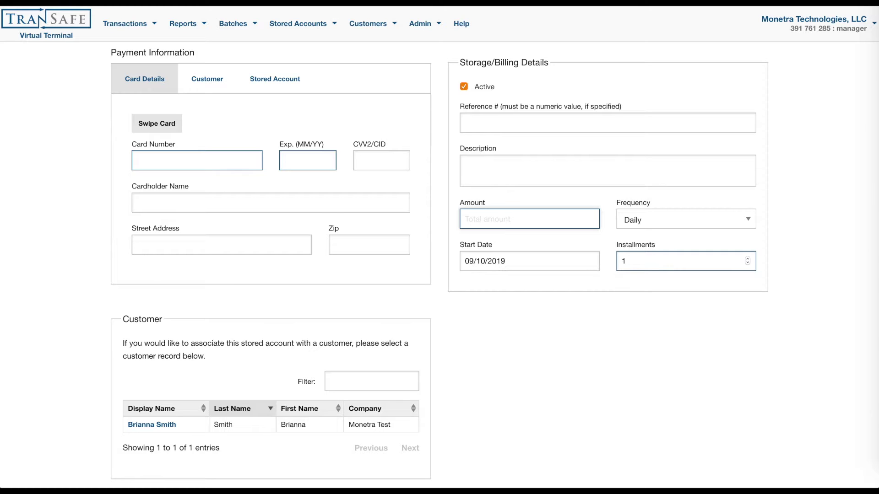
text(500.00)
- Set the installment account's billing frequency to Monthly and the number of installments to 5
click(693, 220)
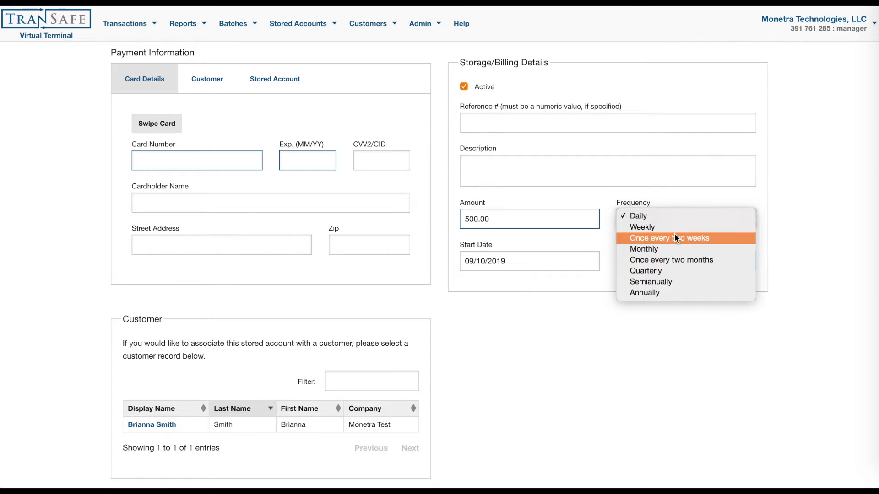
click(652, 249)
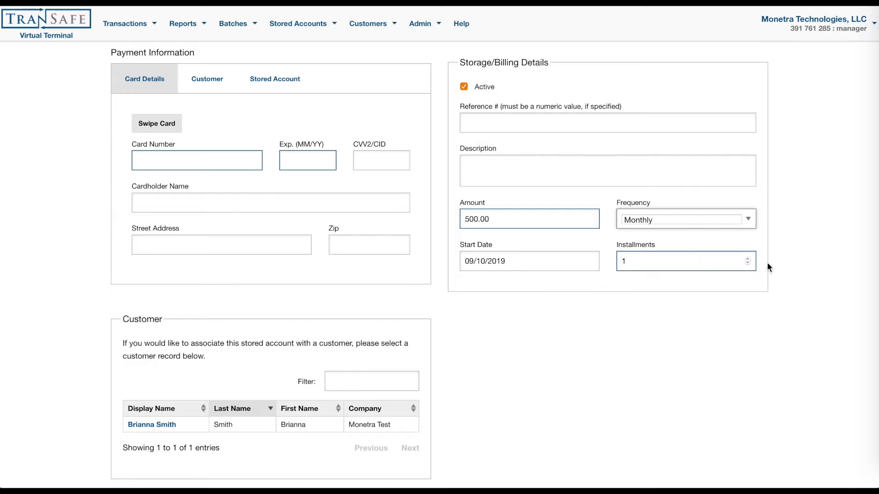
click(749, 264)
click(747, 258)
click(747, 259)
click(747, 259)
click(747, 259)
scroll(460, 353, down, 3)
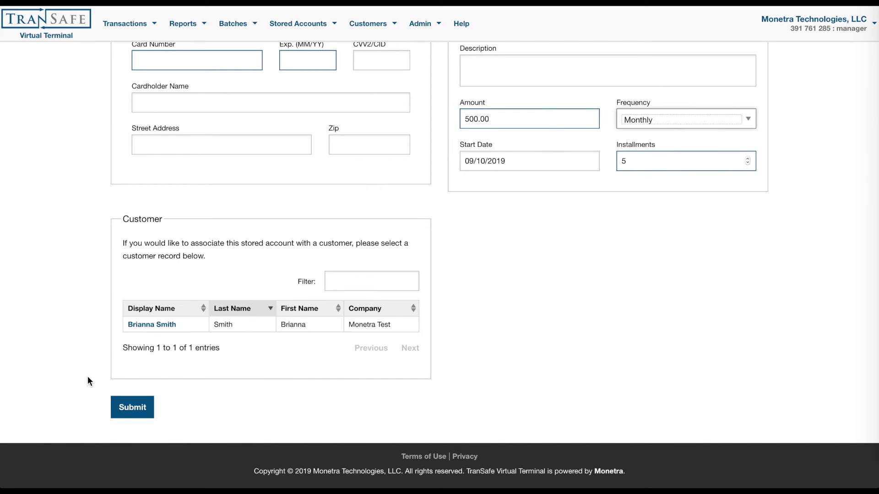
- List the stored accounts and show the available actions for the American Express account
scroll(87, 377, up, 5)
click(299, 23)
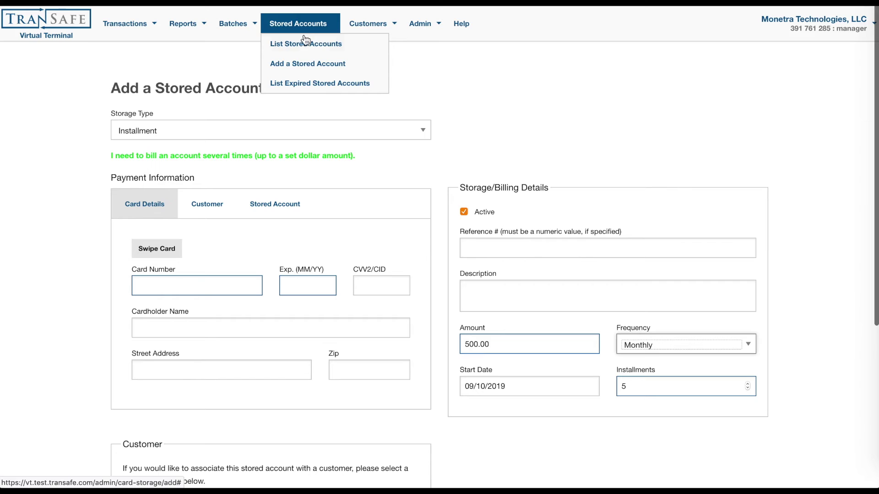
click(304, 45)
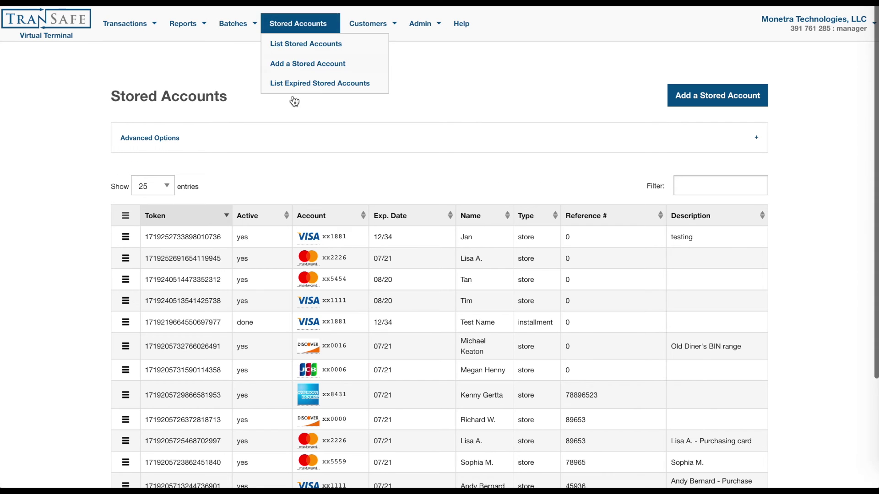
scroll(422, 323, down, 3)
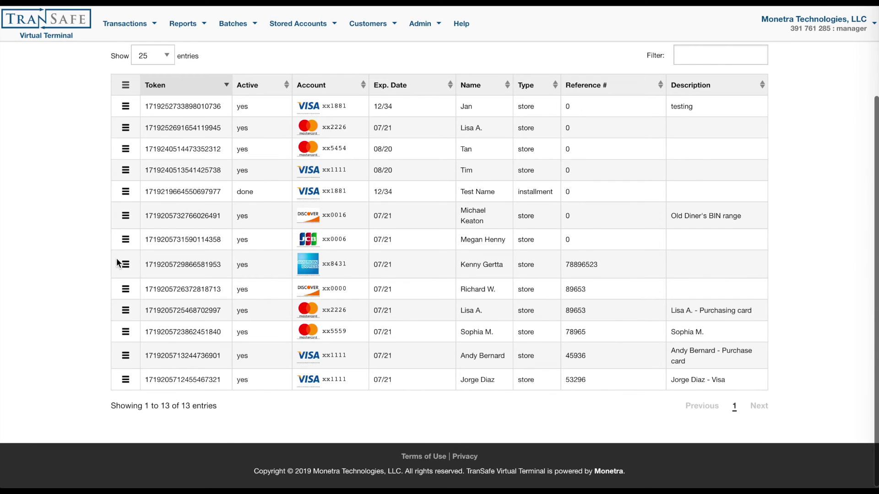
click(124, 265)
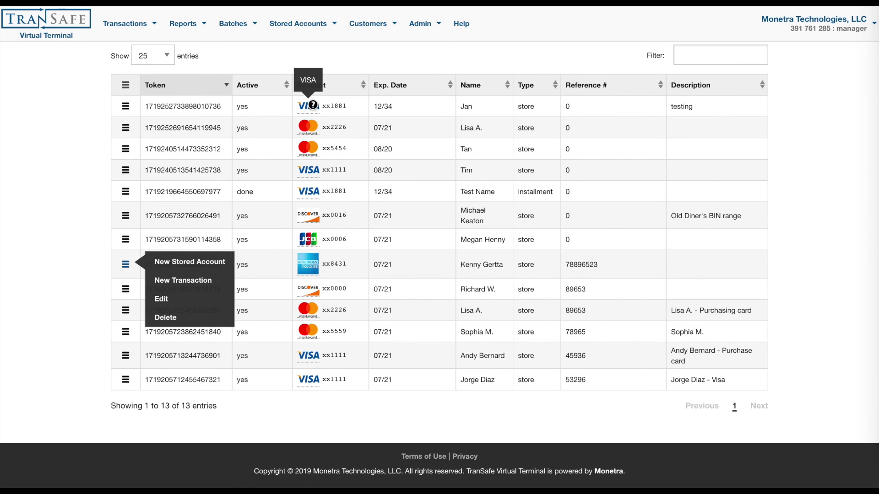
- Open the list of expired stored accounts
mouse_move(312, 28)
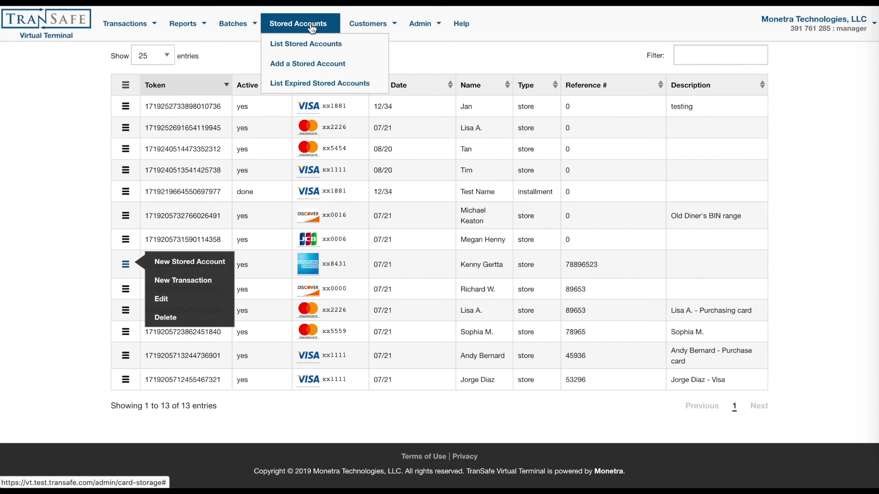
click(312, 83)
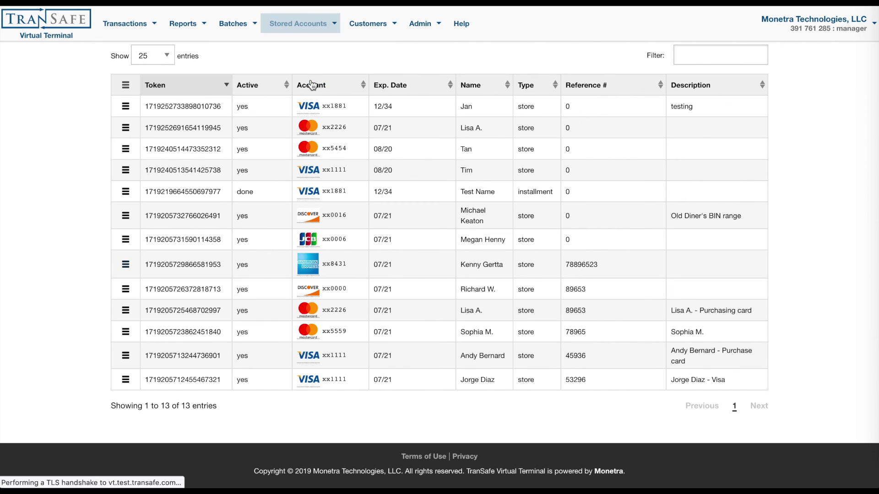